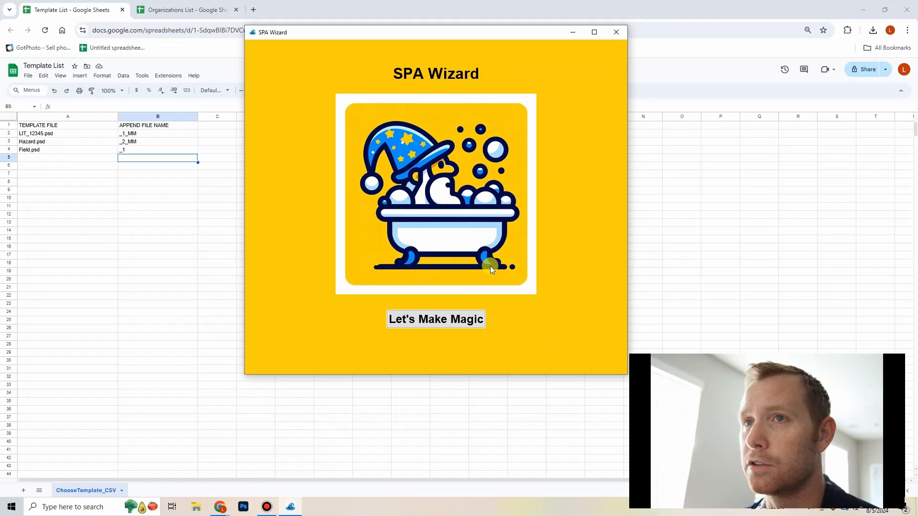
Start the wizard and upload Photo_export_WNSL_Softball_Spring_2024_WNSL_SprSoft_24 from the Downloads test folder as the source CSV
click(446, 321)
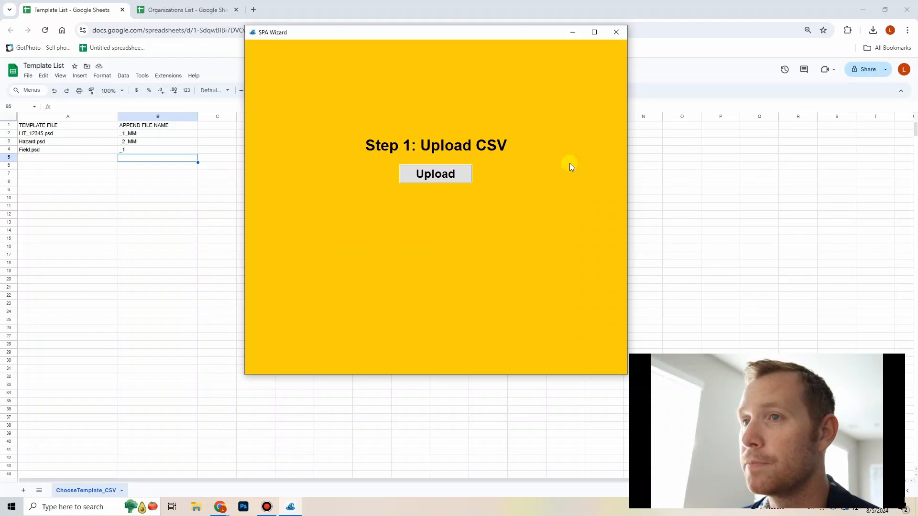
click(428, 173)
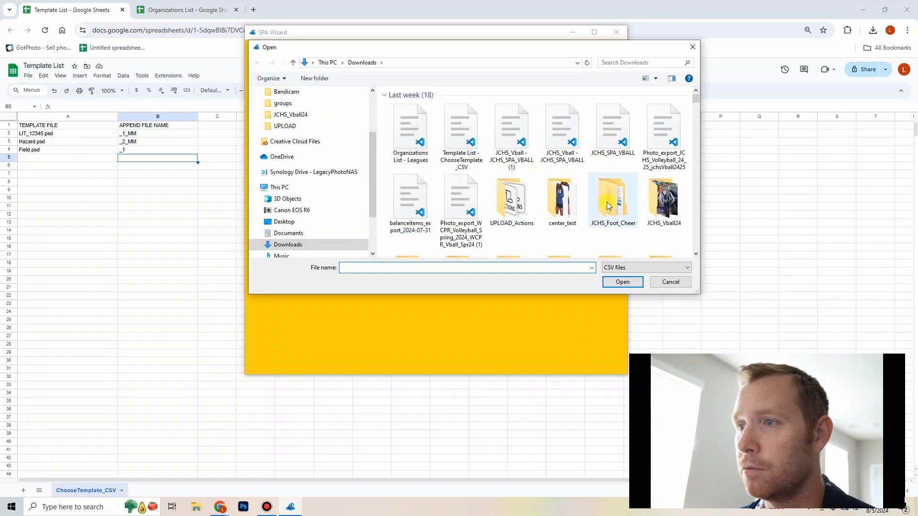
scroll(606, 202, down, 1)
double_click(515, 215)
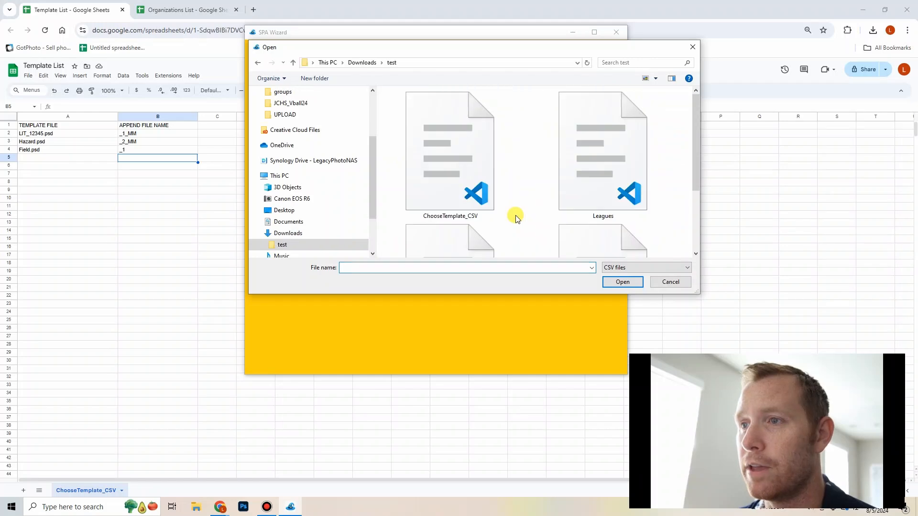
scroll(521, 148, down, 1)
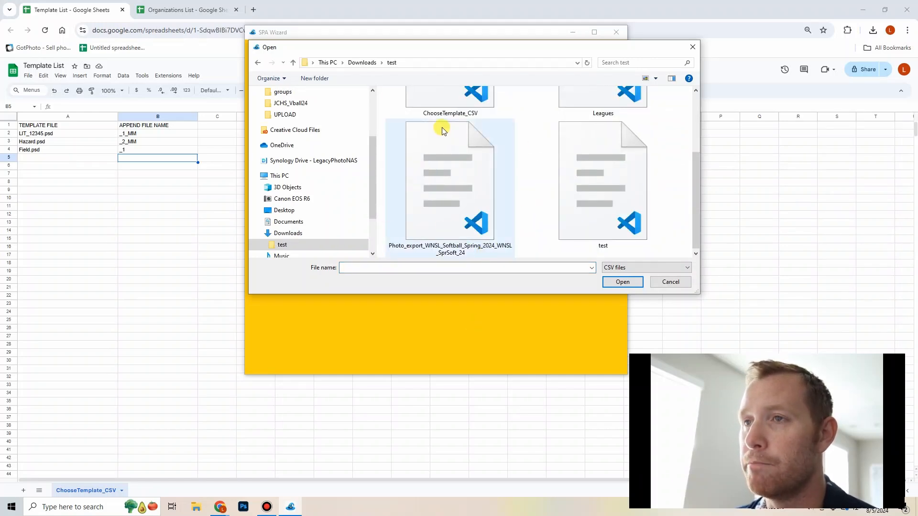
double_click(473, 179)
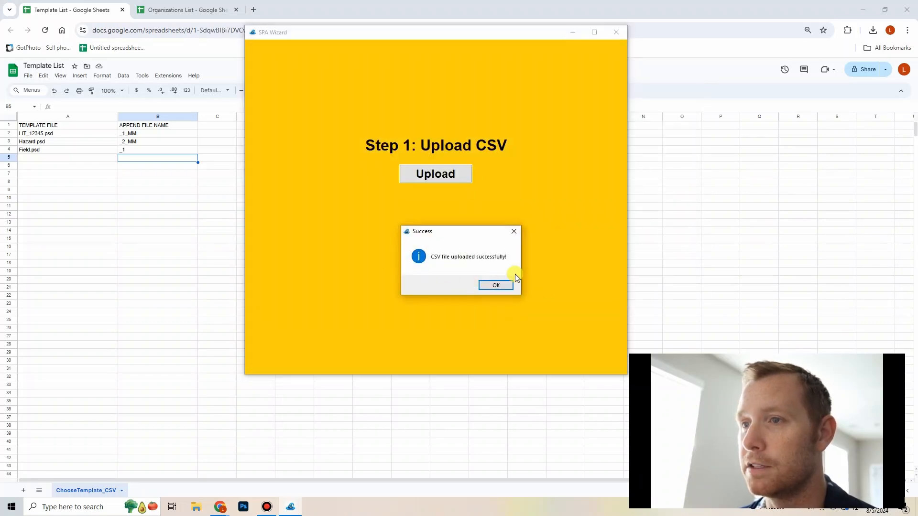
click(482, 283)
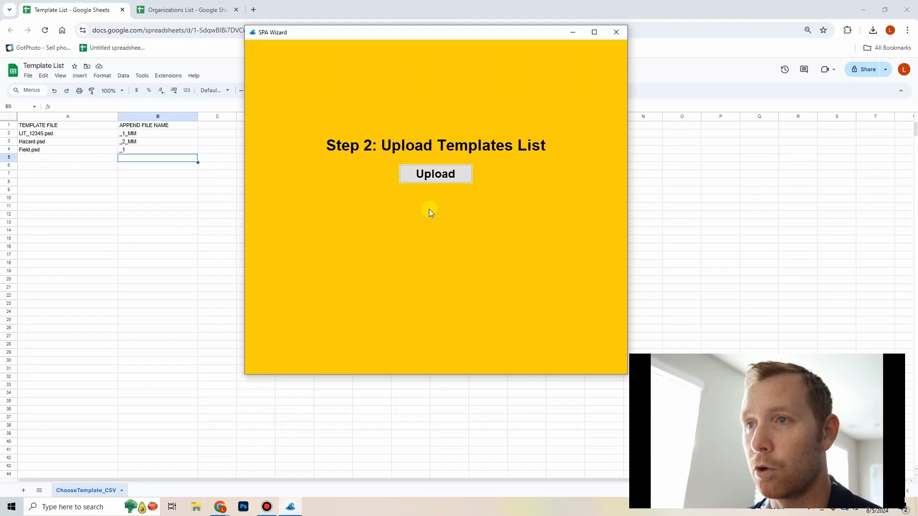
Upload the ChooseTemplate_CSV file from the test folder as the templates list
click(430, 175)
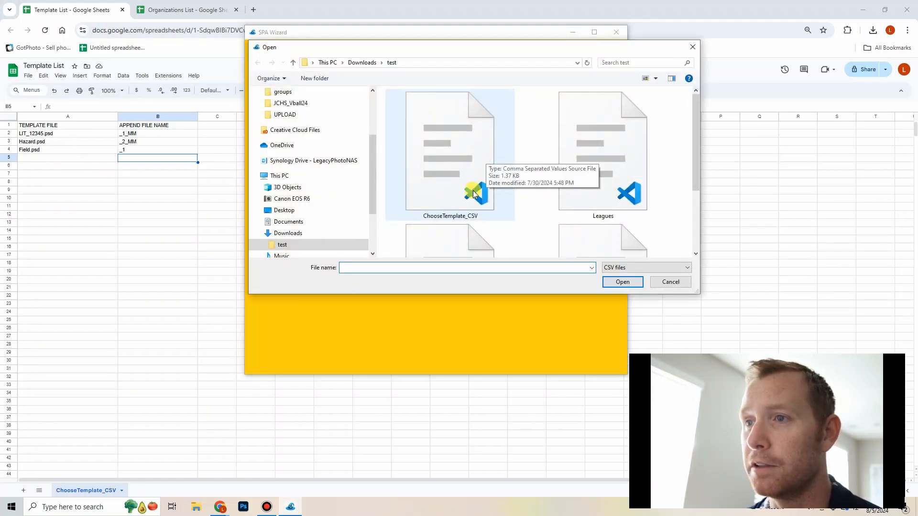
double_click(448, 174)
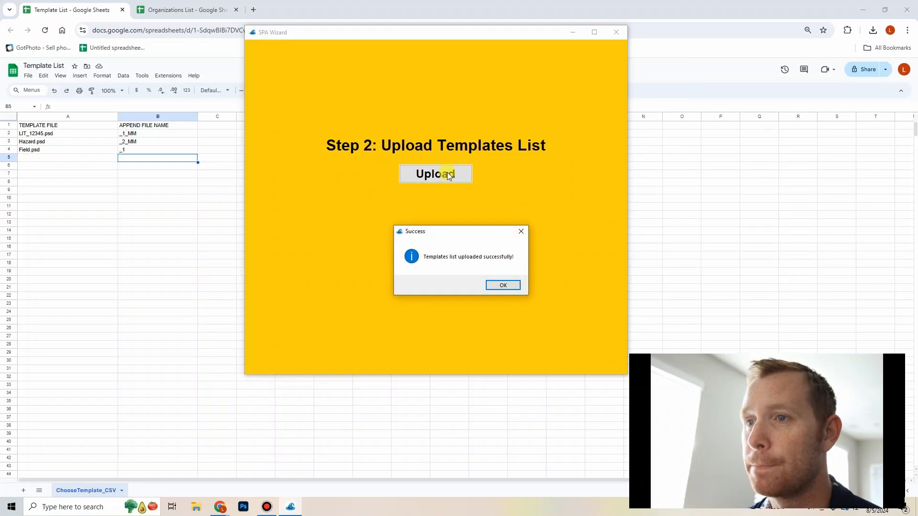
click(503, 290)
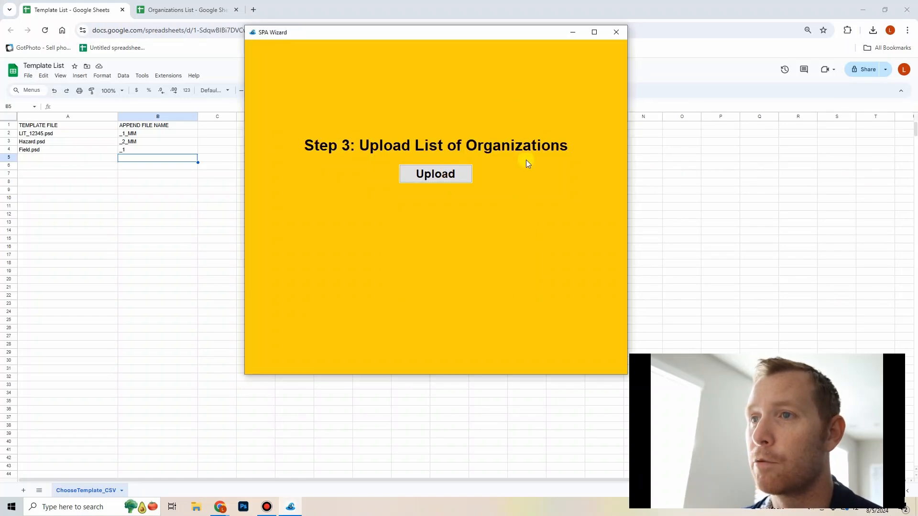
Upload the Leagues file from the test folder as the list of organizations
click(417, 175)
scroll(535, 179, down, 2)
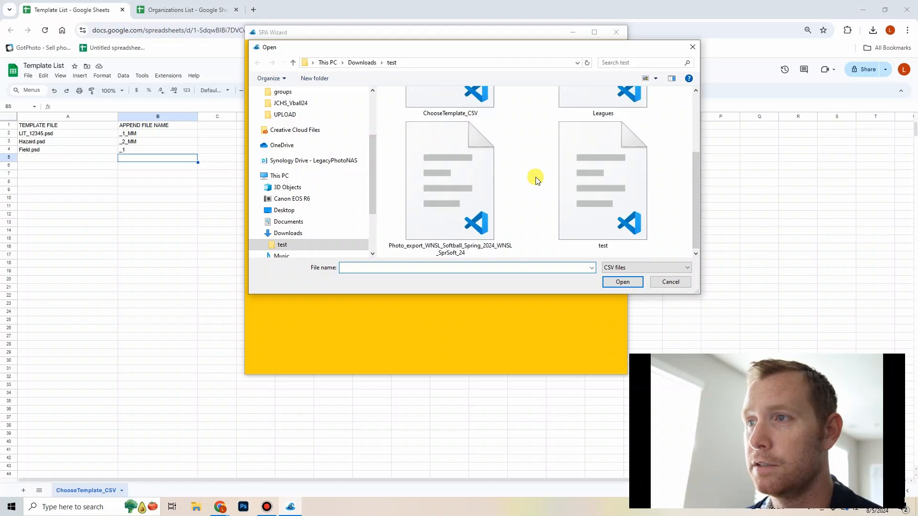
scroll(534, 178, up, 2)
double_click(577, 150)
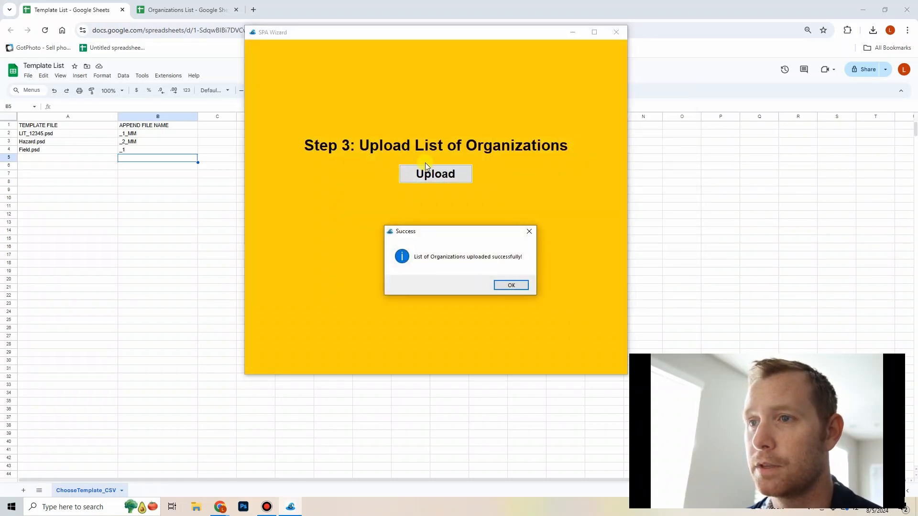
click(525, 288)
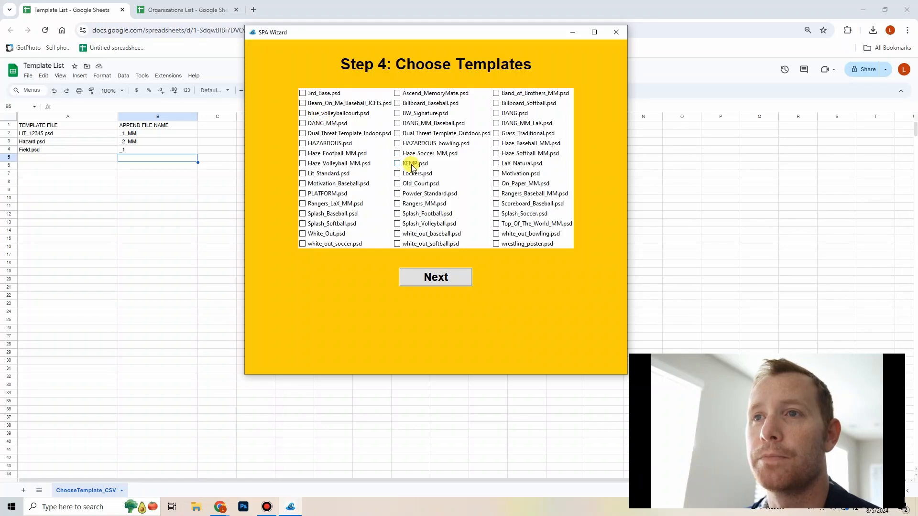
Choose the templates Lit_Standard.psd, Ascend_MemoryMate.psd and Band_of_Brothers_MM.psd and continue to the organization choice
click(303, 175)
click(397, 93)
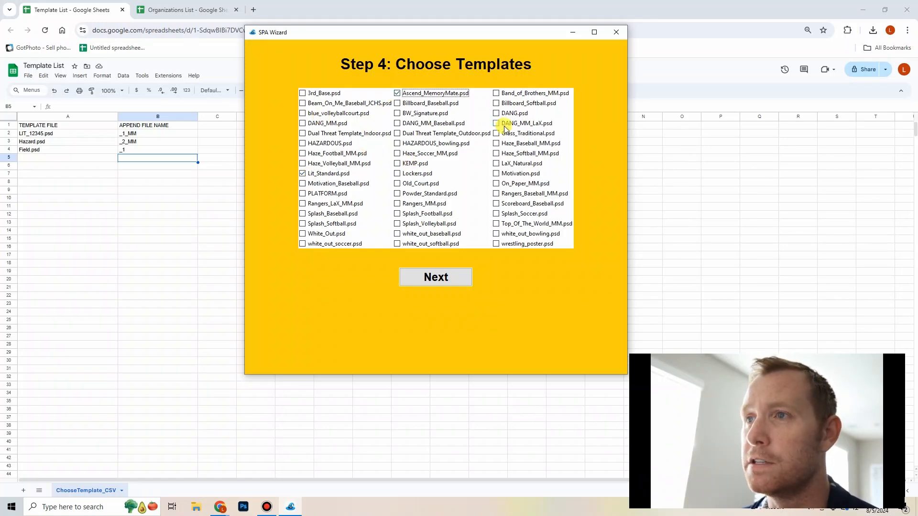
click(496, 94)
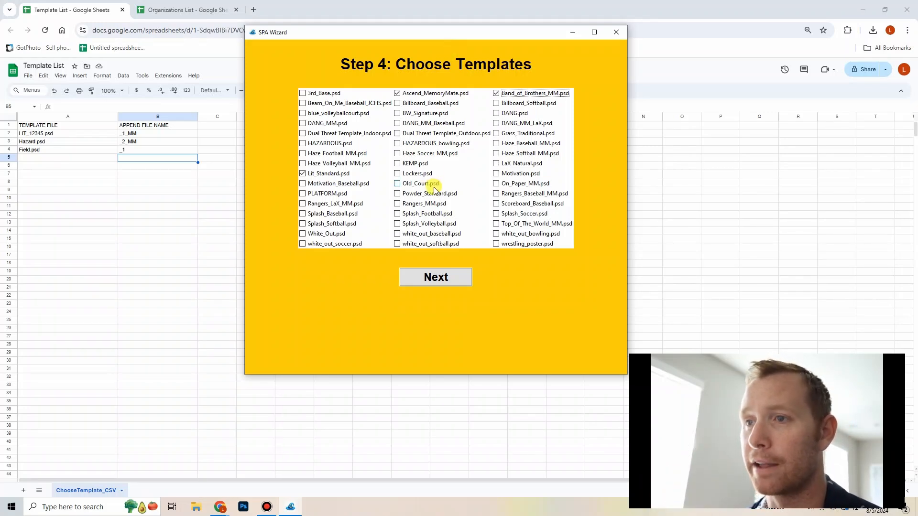
click(429, 277)
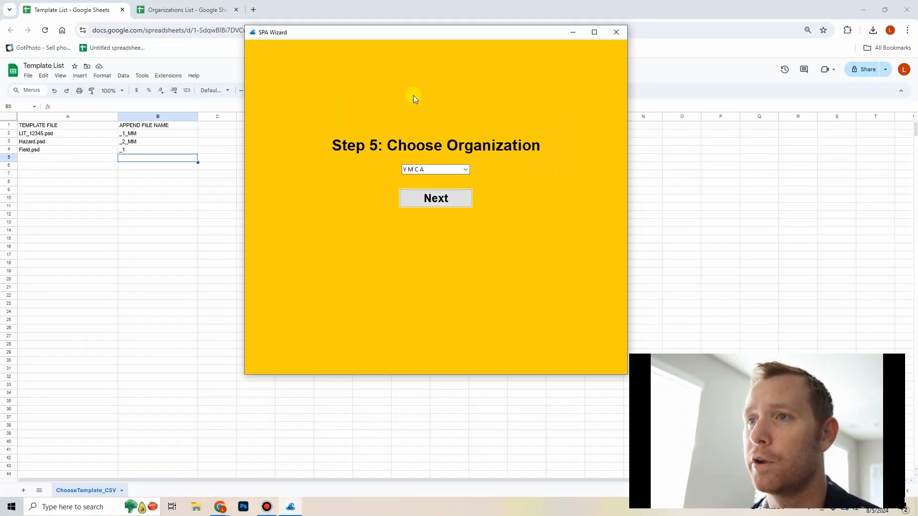
Choose YMCA, spelled without spaces, as the organization and continue to the export stage
click(458, 166)
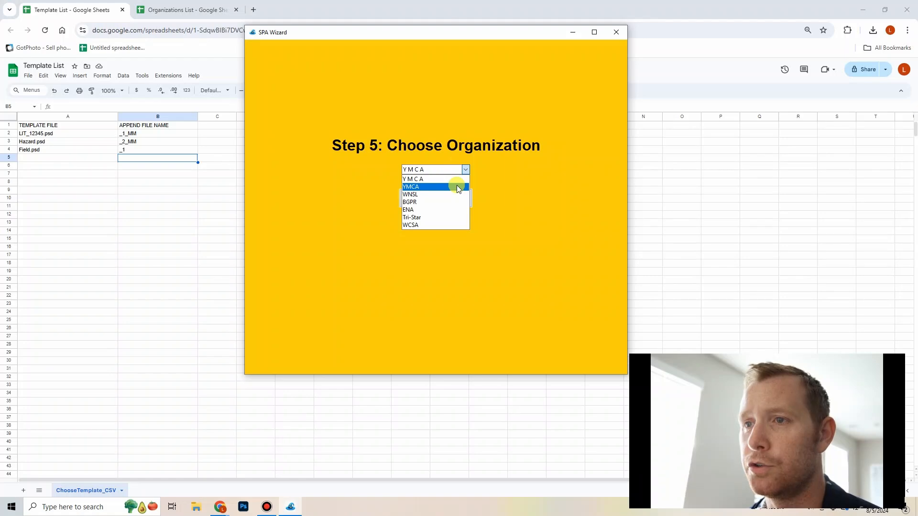
click(457, 188)
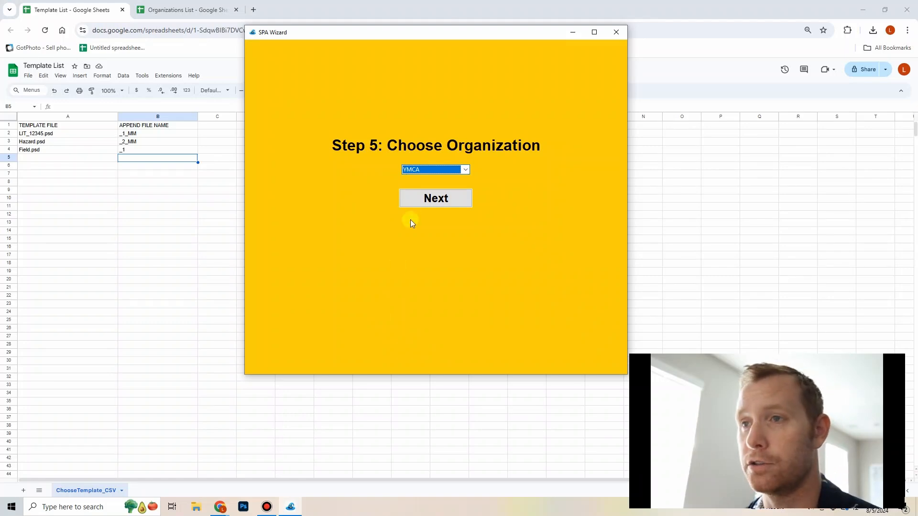
click(437, 202)
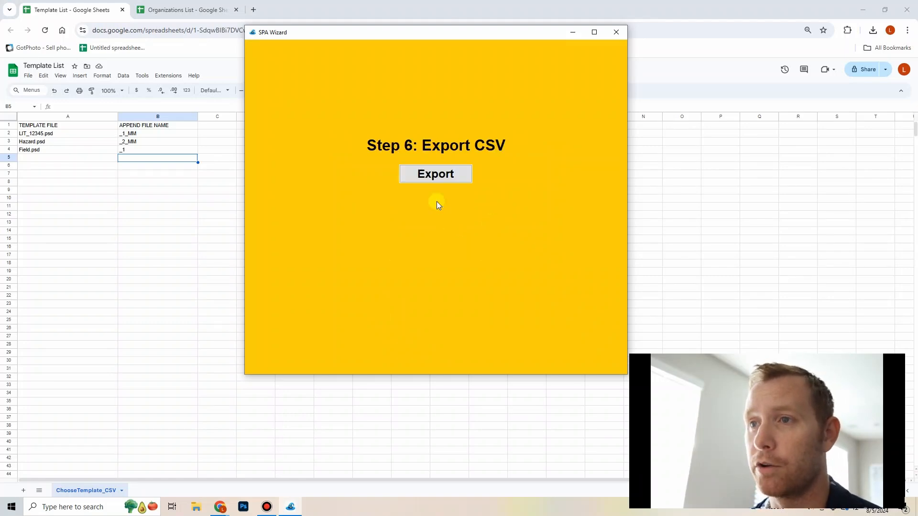
Export the resulting CSV to the test folder under the file name tutorial
click(444, 176)
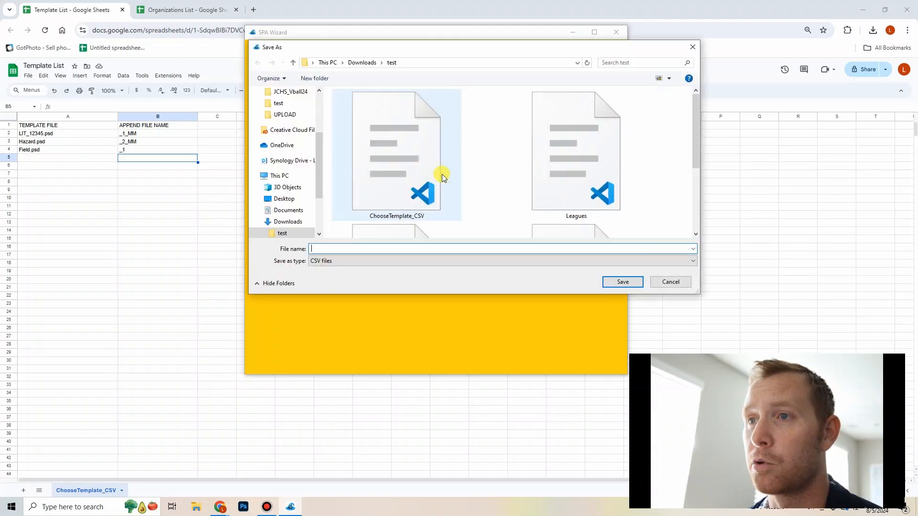
scroll(443, 163, down, 2)
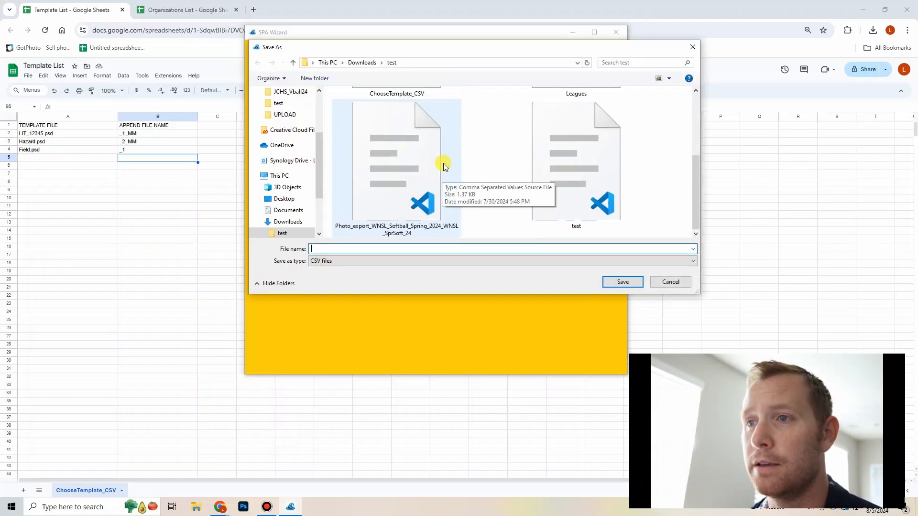
scroll(443, 163, up, 2)
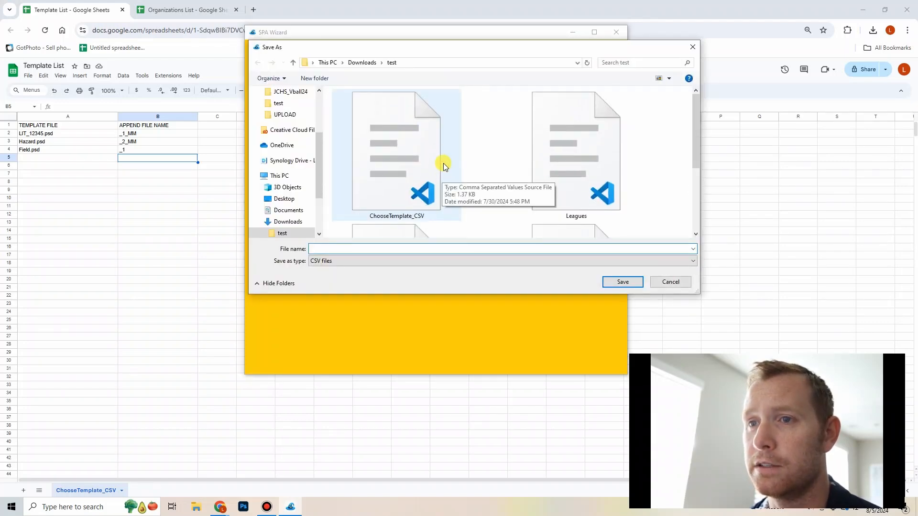
click(431, 251)
text(t)
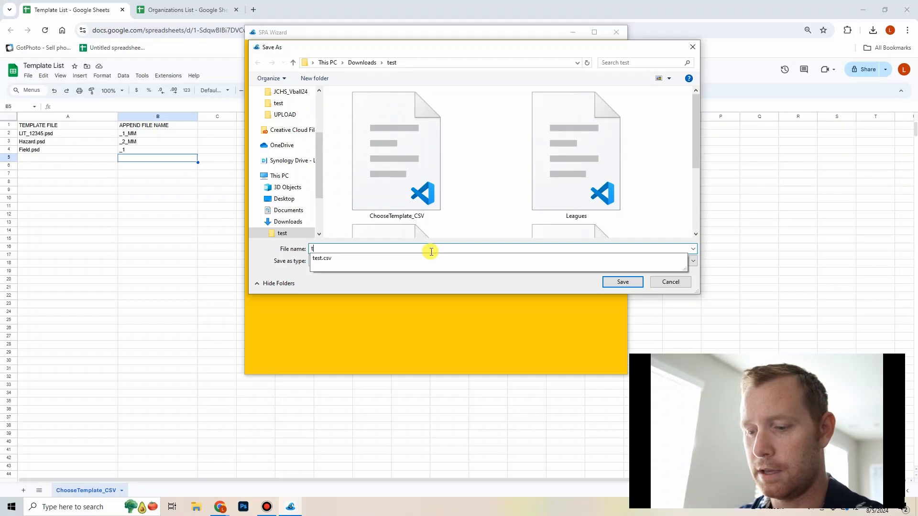
text(utorial)
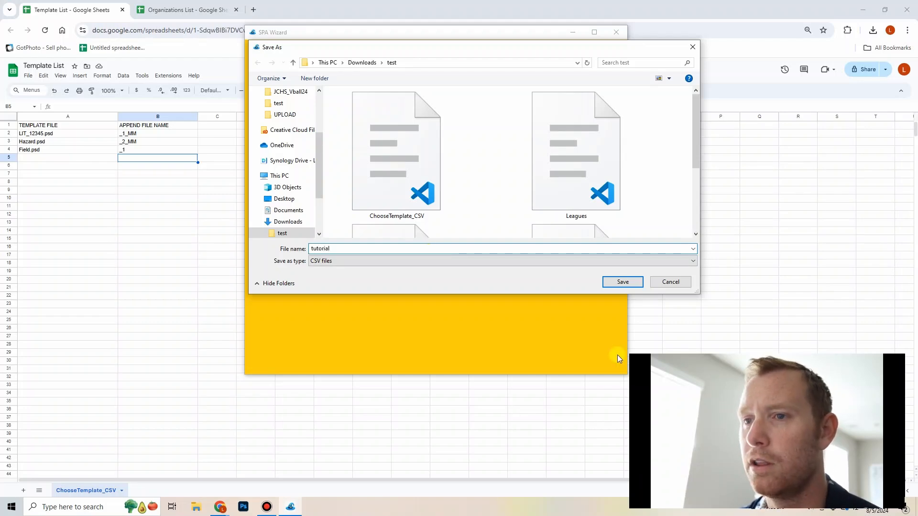
click(638, 284)
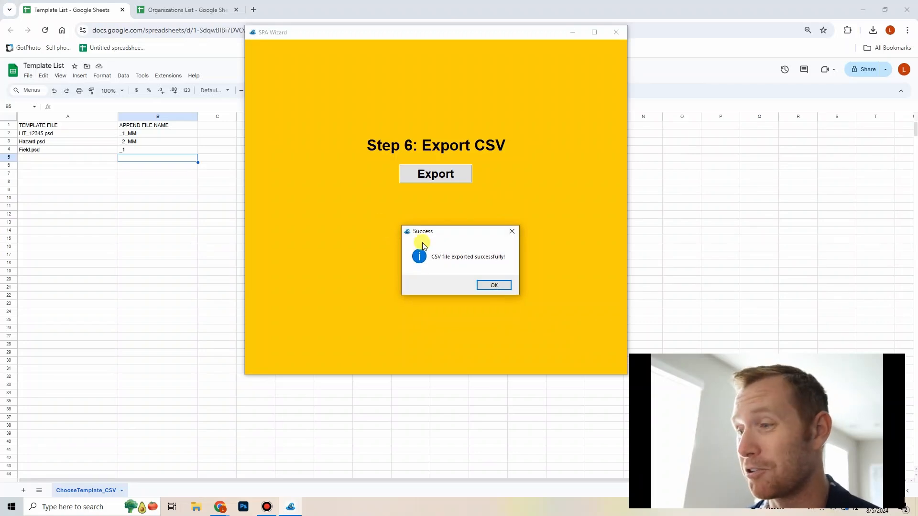
click(497, 286)
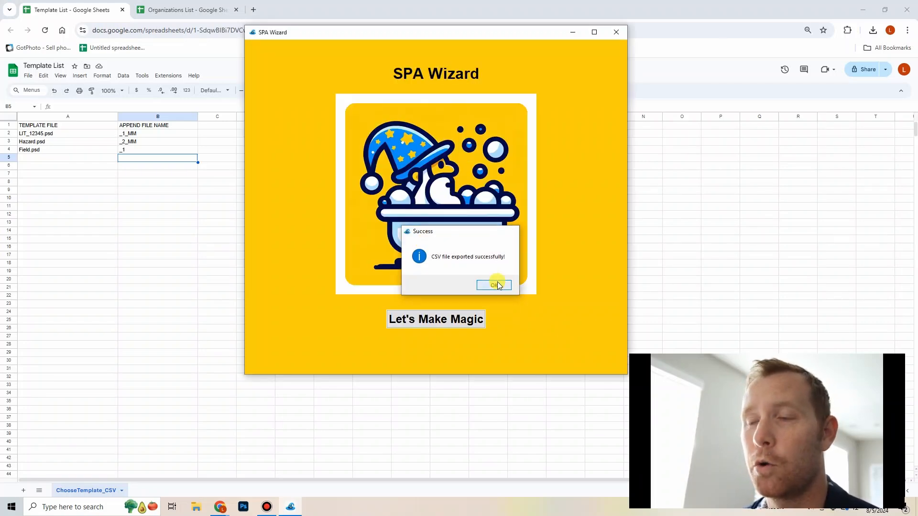
Switch to Google Sheets in Chrome and import tutorial.csv into a new blank spreadsheet, replacing the spreadsheet with automatic separator detection
click(410, 4)
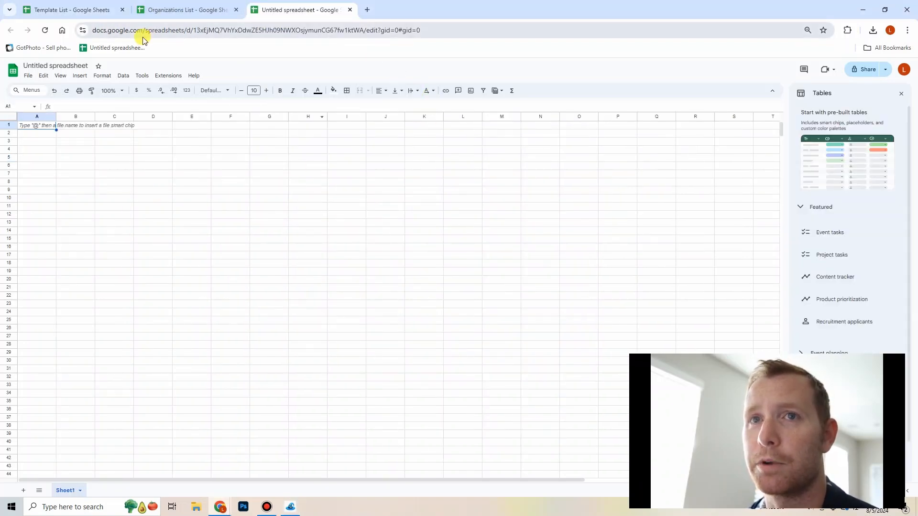
click(27, 76)
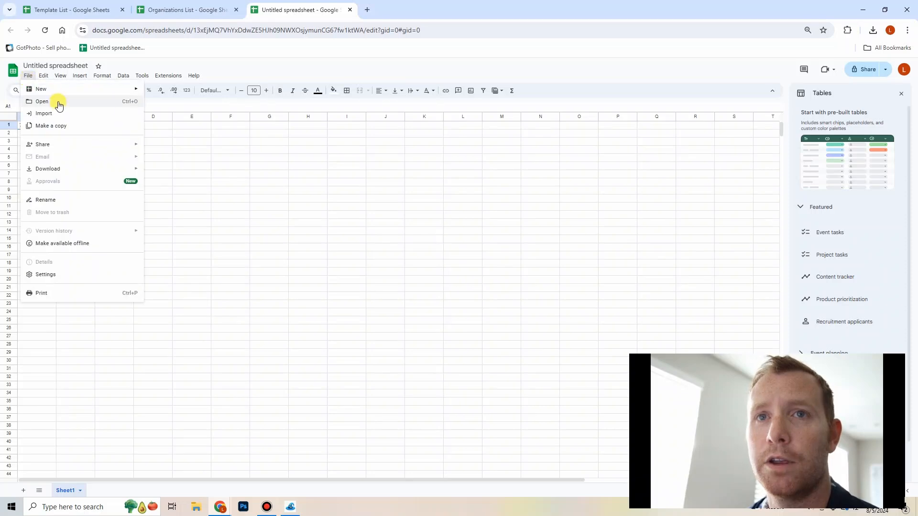
click(58, 113)
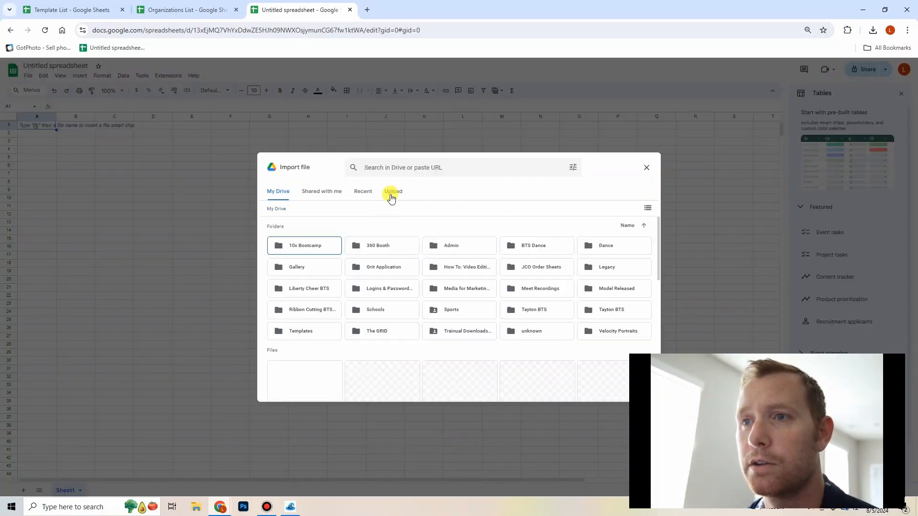
click(391, 192)
click(196, 507)
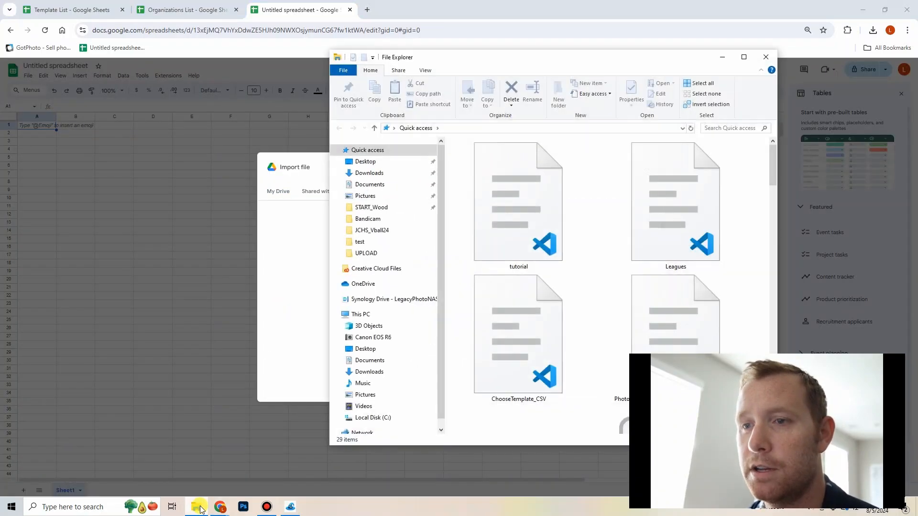
drag(537, 219, 306, 266)
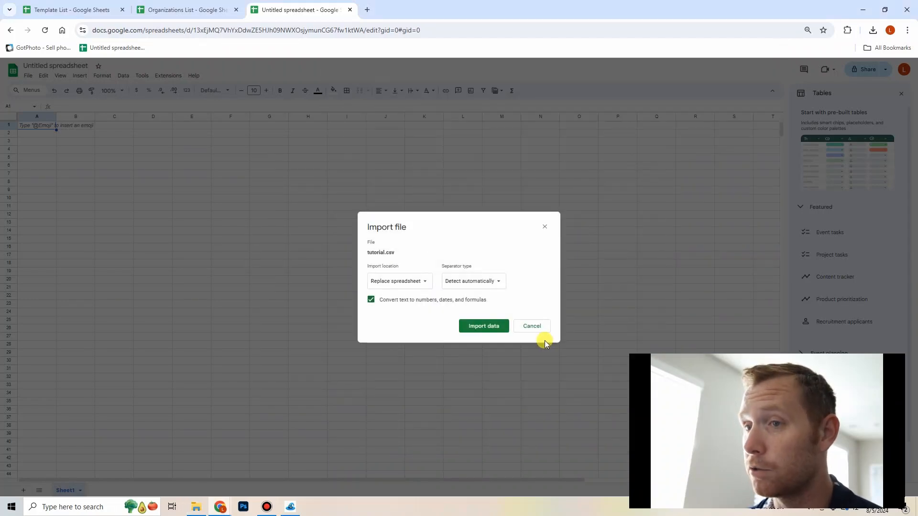
click(469, 325)
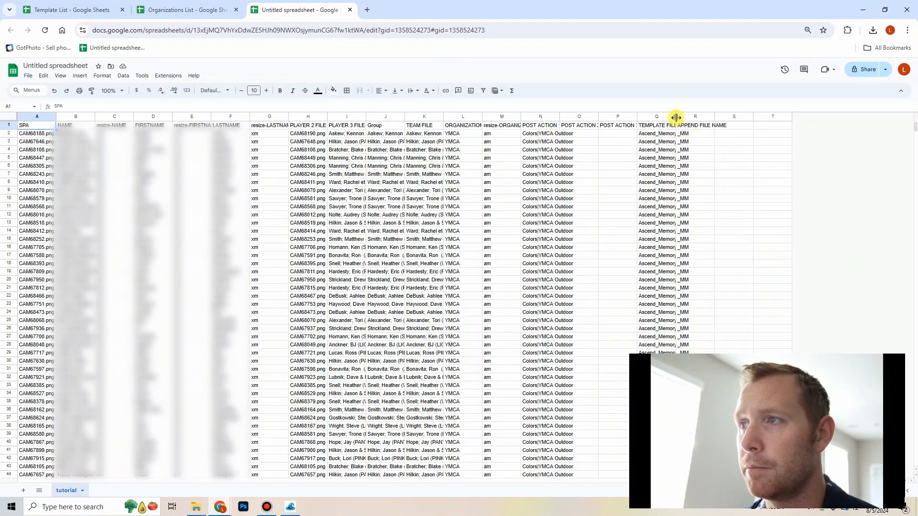
Widen the TEMPLATE FILE and PLAYER 3 FILE columns to fit their entries, and select the Group column followed by the TEAM FILE column
drag(676, 117, 712, 117)
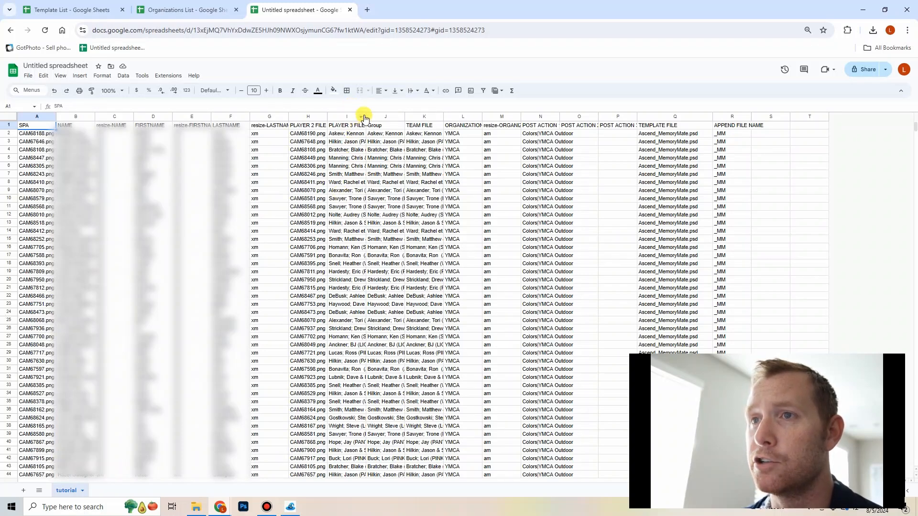
drag(366, 115, 437, 117)
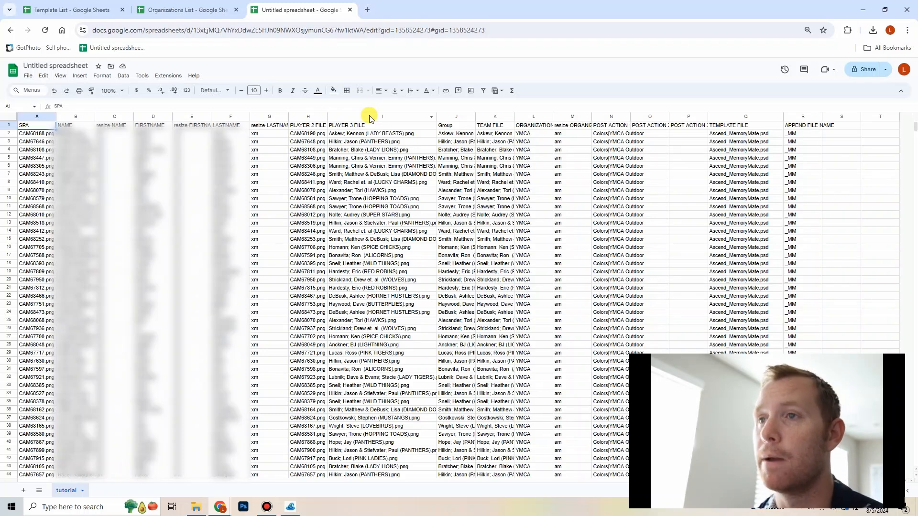
click(447, 117)
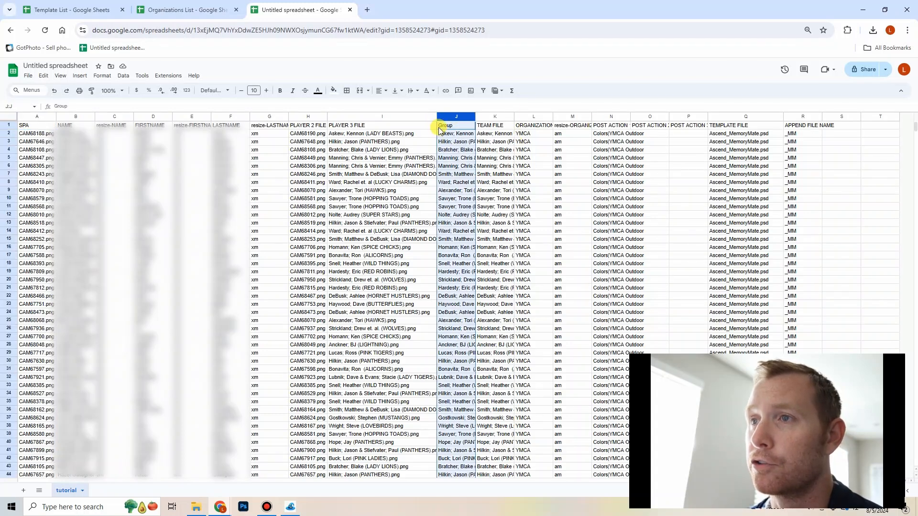
click(499, 117)
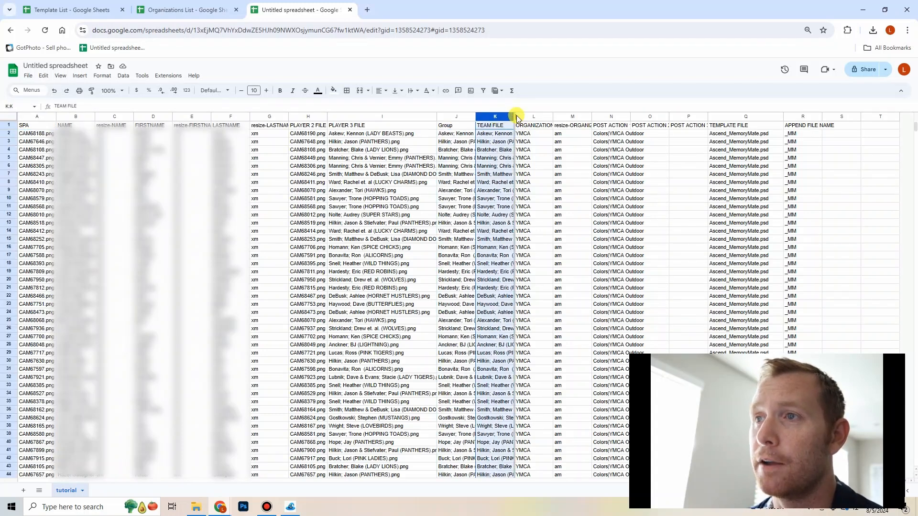
Widen the TEAM FILE column to fit its entries and narrow the PLAYER 3 FILE column
drag(514, 115, 582, 116)
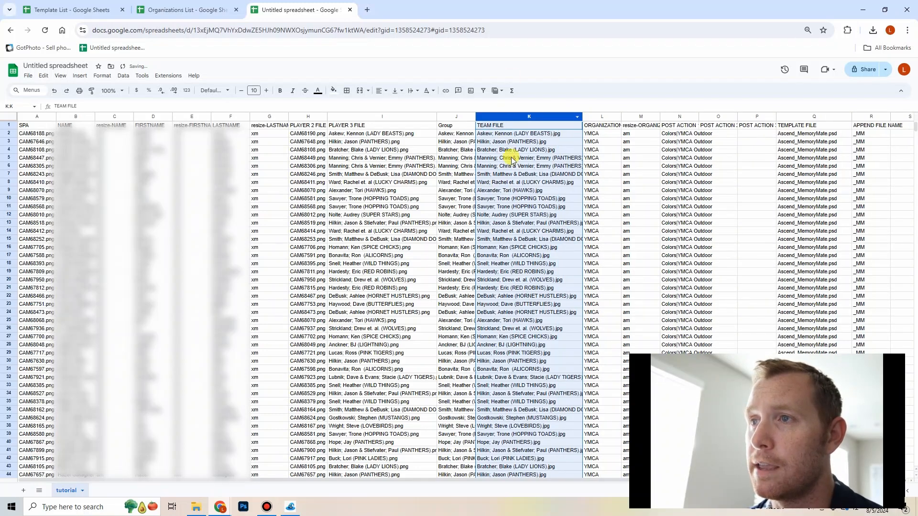
drag(436, 116, 402, 117)
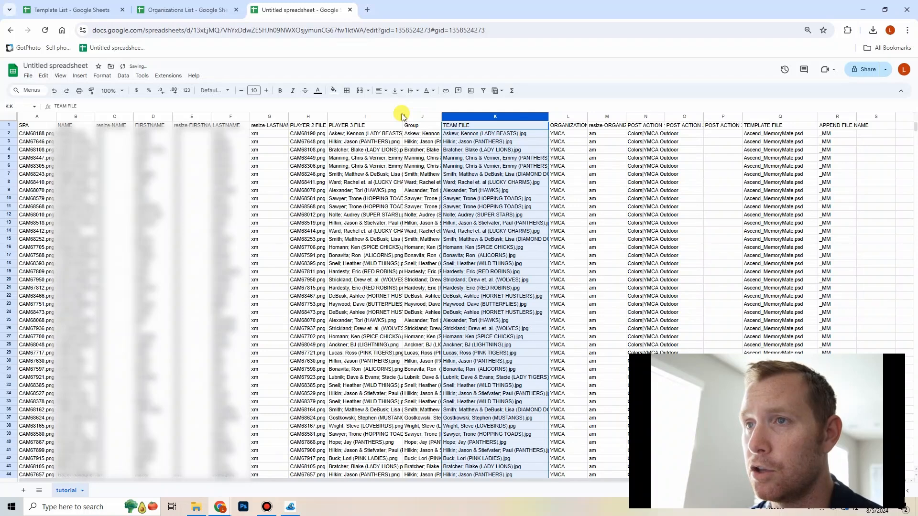
Check the PLAYER 2 FILE entry in cell H10, followed by the first TEAM FILE entry in cell K2
right_click(401, 117)
click(318, 199)
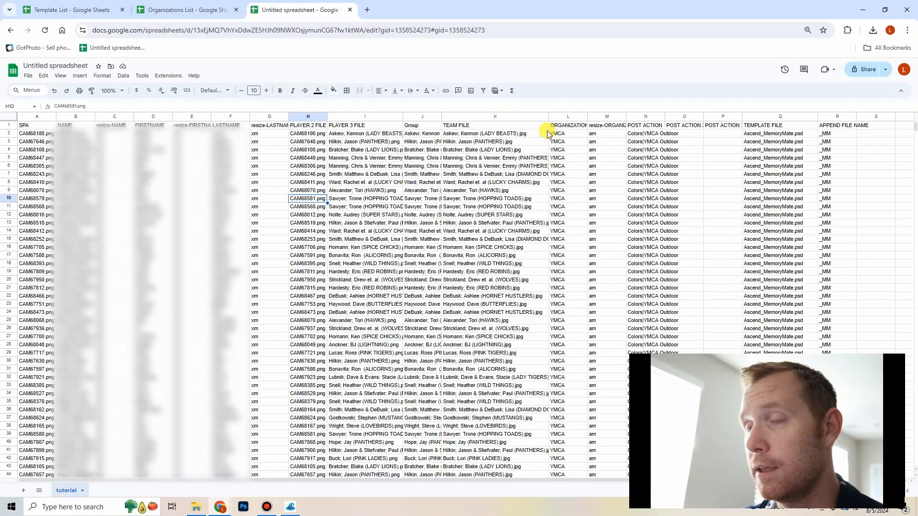
click(469, 134)
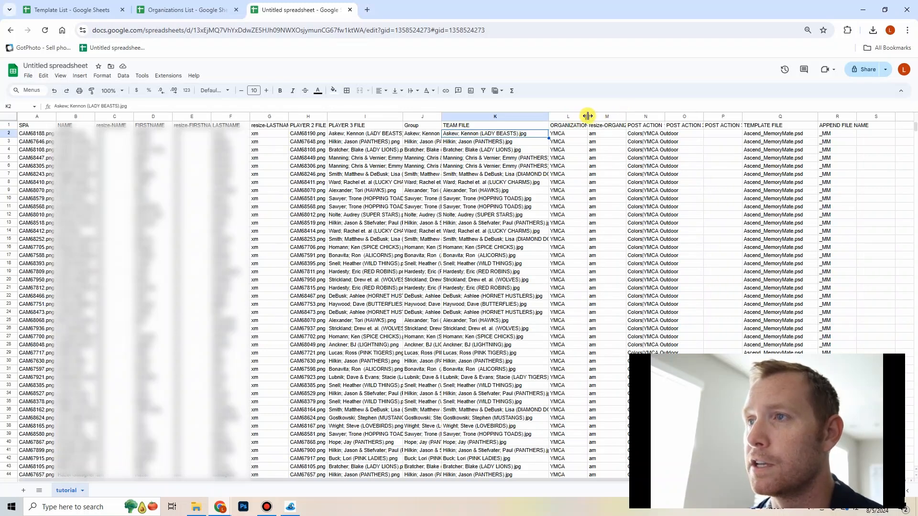
Widen the ORGANIZATION NAME column slightly and the POST ACTION 1 column enough to fit its entries
drag(587, 117, 611, 117)
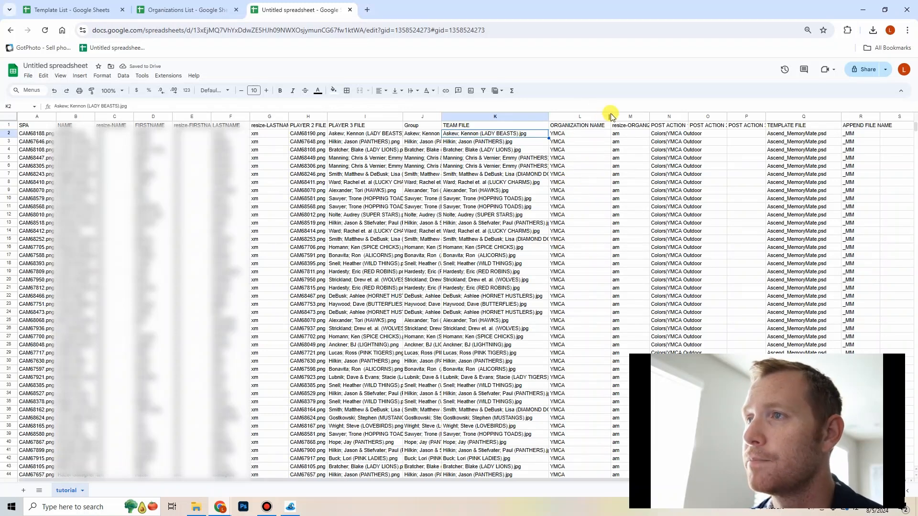
drag(611, 117, 595, 124)
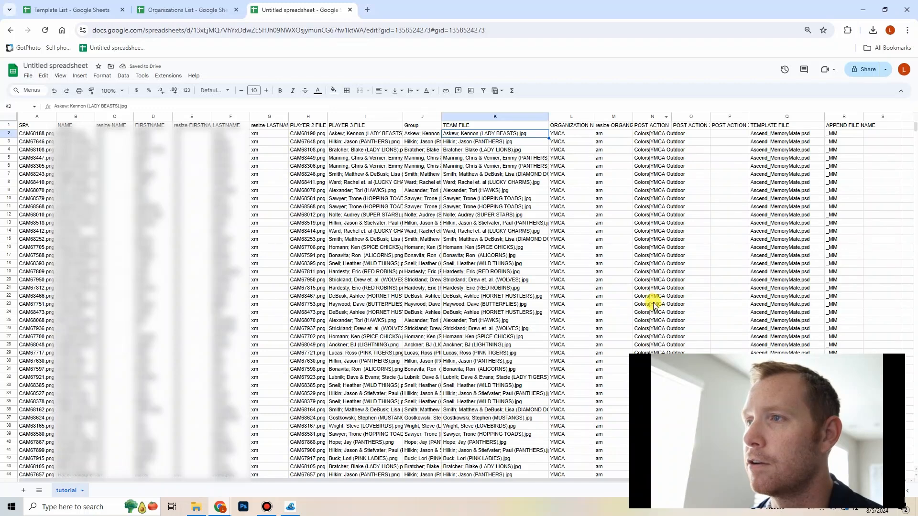
drag(671, 116, 694, 117)
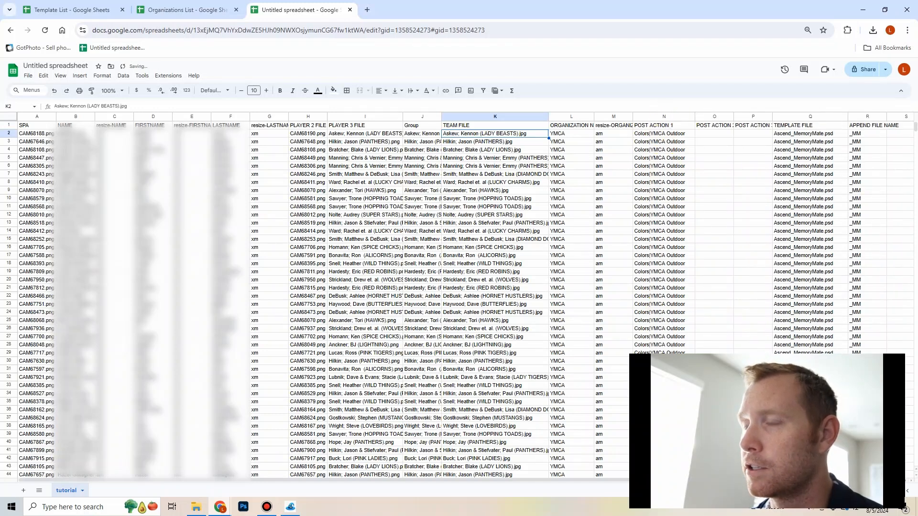
Review the TEMPLATE FILE column down to where Band_of_Brothers_MM.psd begins and select the matching APPEND FILE NAME entry in cell R906
scroll(598, 205, down, 2)
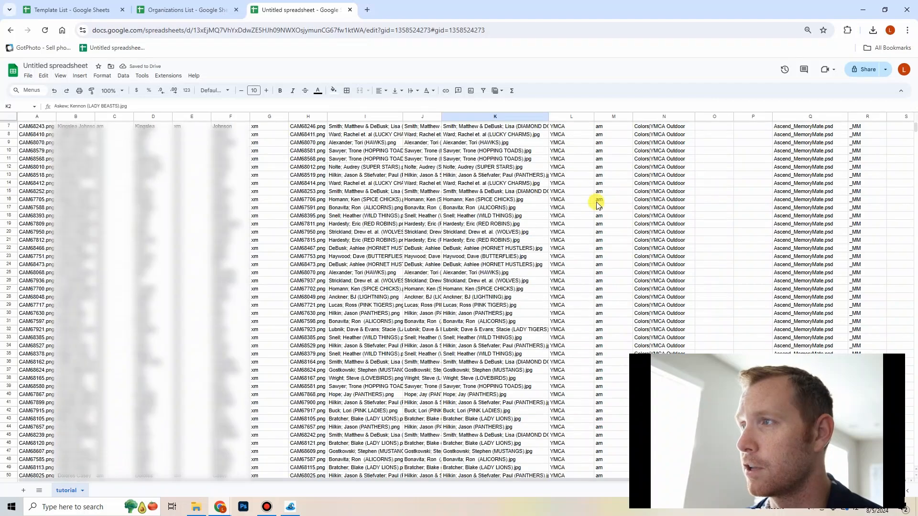
scroll(598, 205, up, 2)
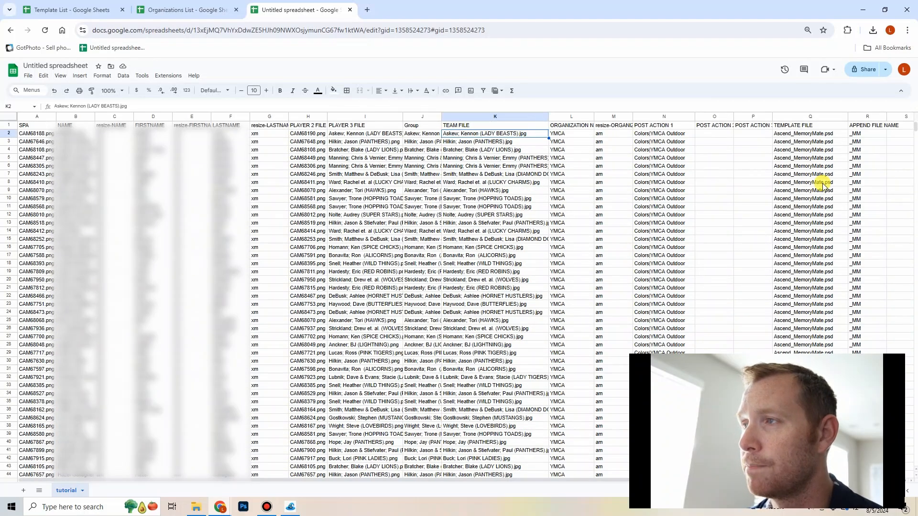
scroll(614, 285, down, 13)
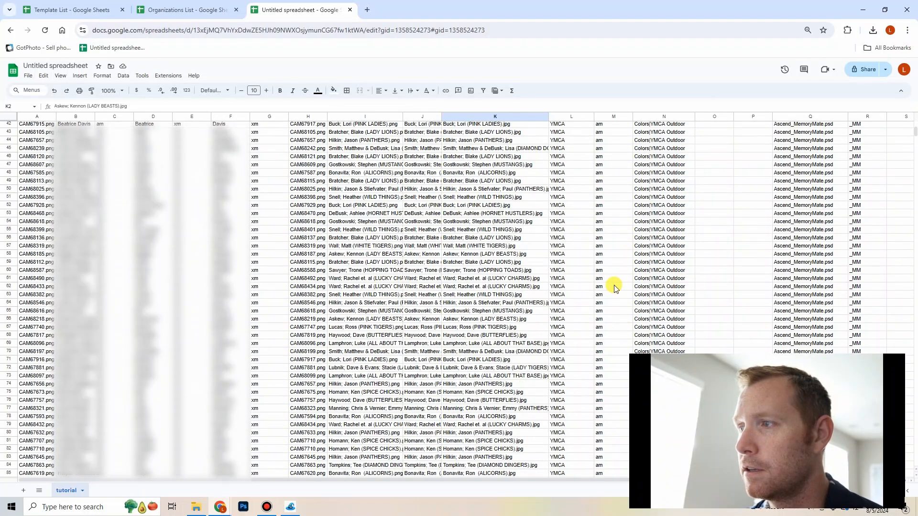
scroll(614, 286, down, 13)
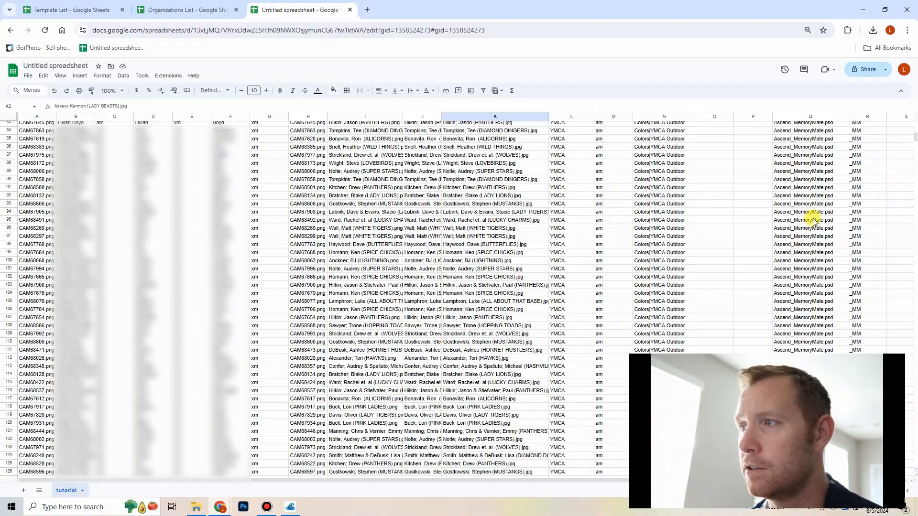
scroll(812, 220, down, 20)
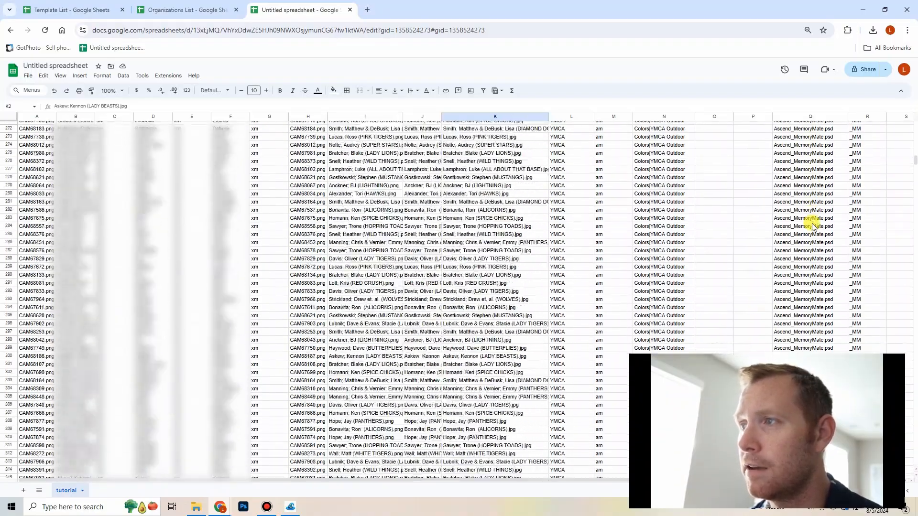
scroll(813, 225, down, 20)
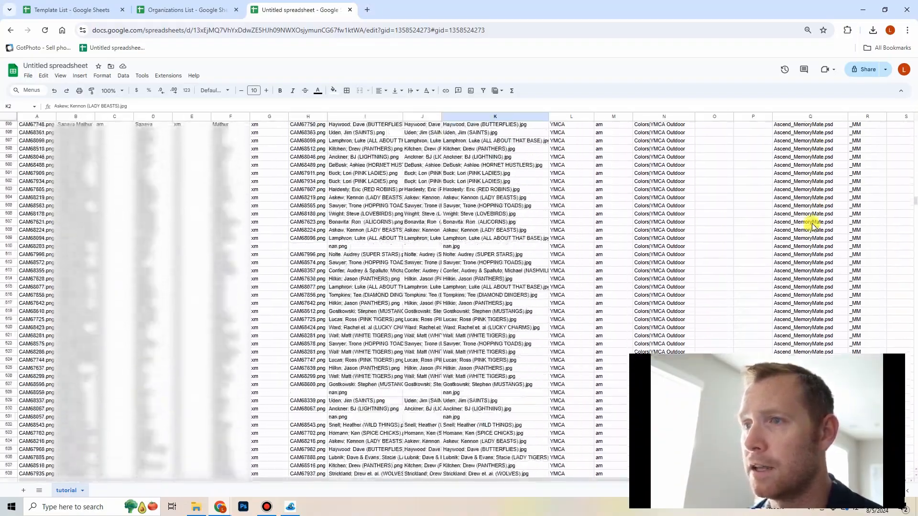
scroll(812, 226, down, 20)
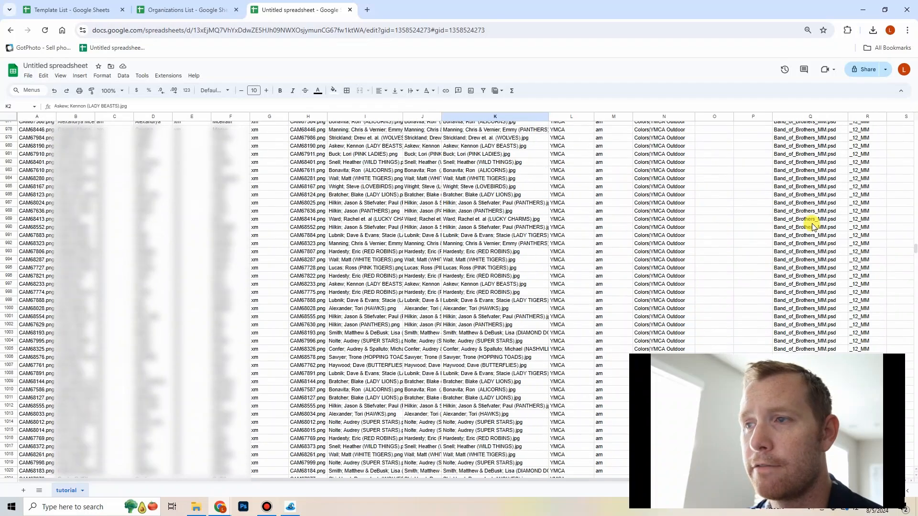
scroll(813, 226, up, 20)
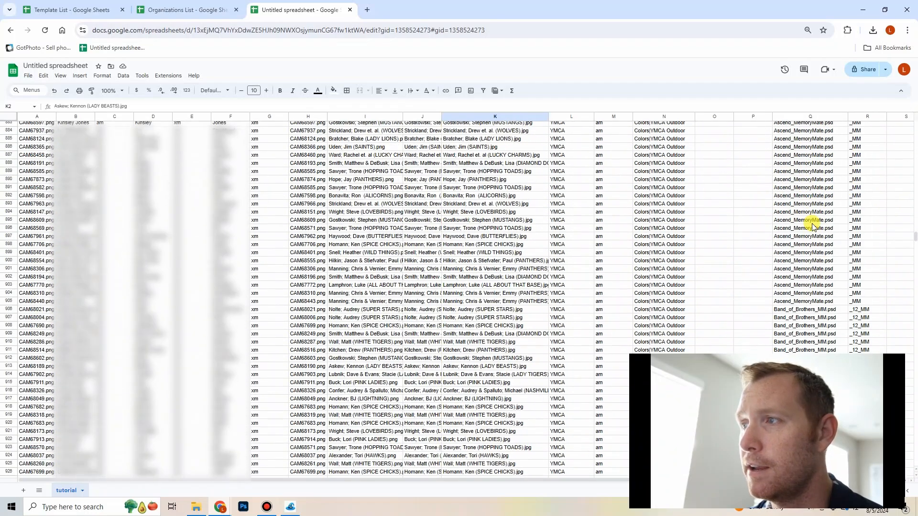
scroll(812, 225, down, 2)
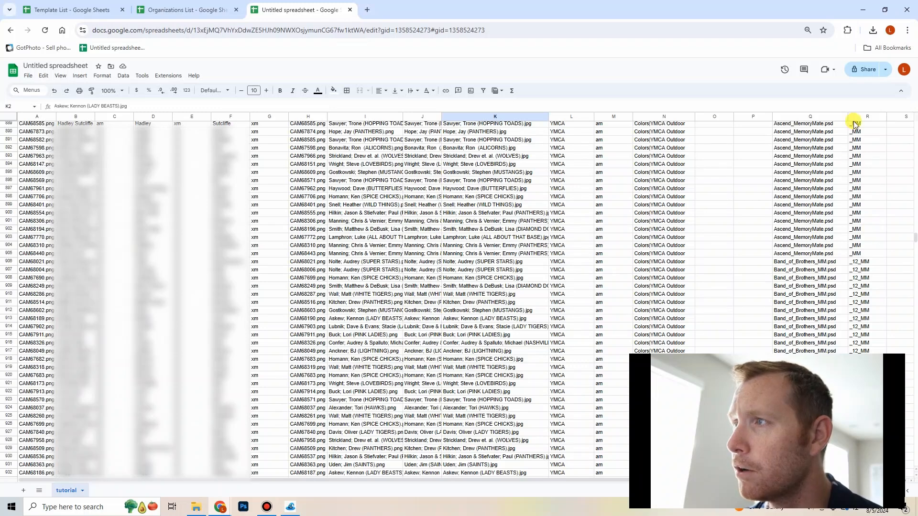
click(856, 262)
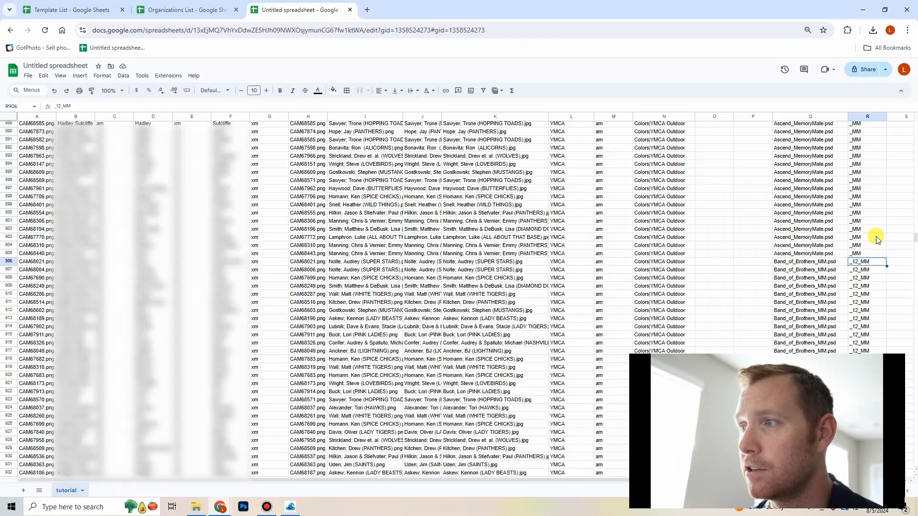
Examine the rows where the template changes from Band_of_Brothers_MM.psd to Lit_Standard.psd, and return to the first row of the sheet
scroll(806, 225, down, 20)
scroll(806, 225, down, 20)
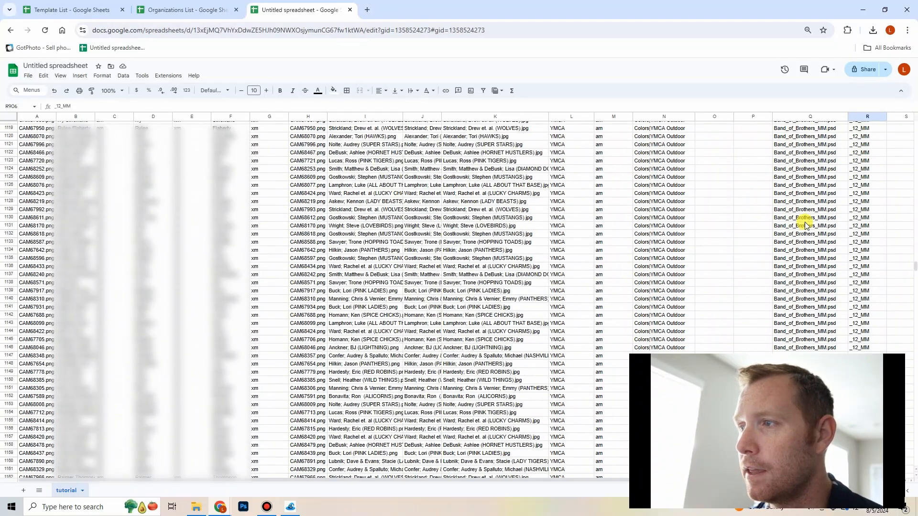
scroll(805, 223, down, 20)
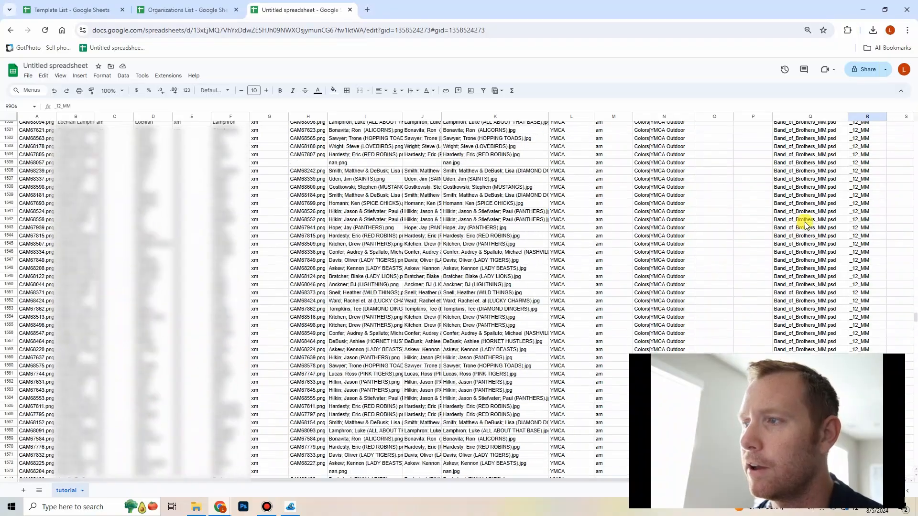
scroll(804, 224, up, 14)
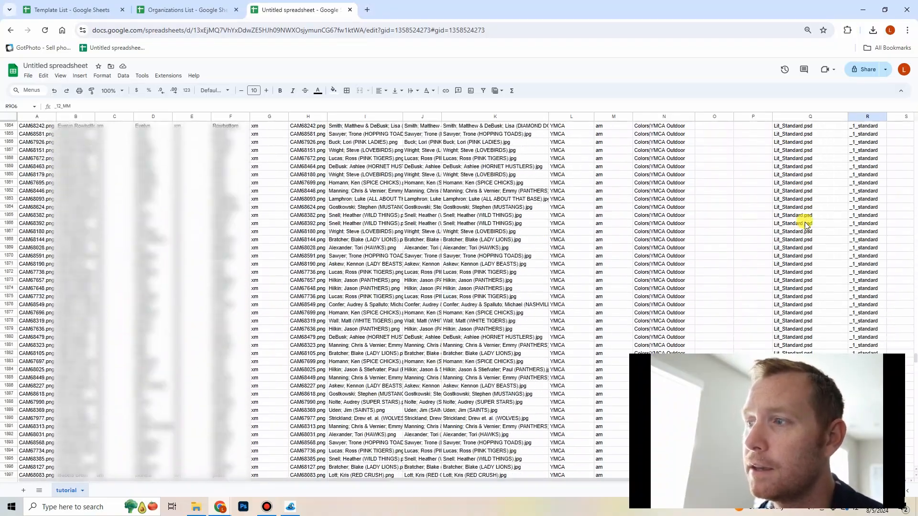
scroll(805, 224, down, 6)
scroll(804, 222, up, 4)
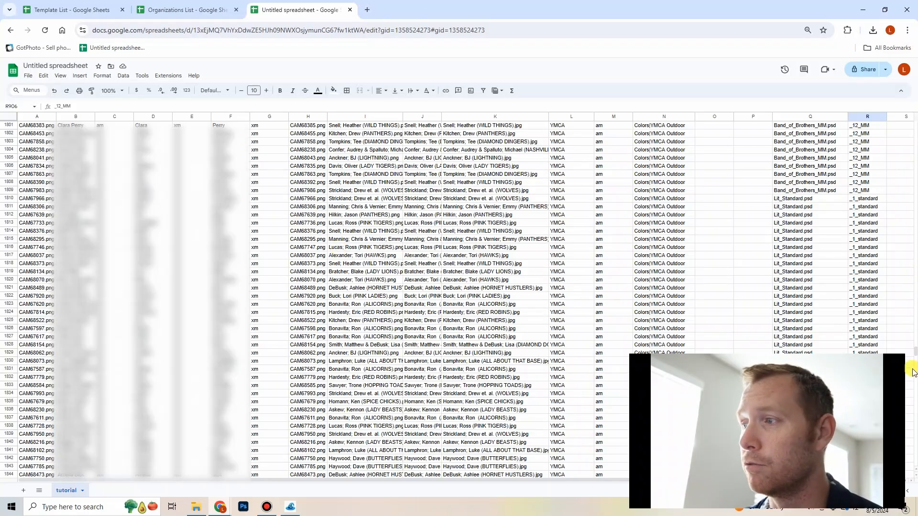
drag(914, 358, 914, 126)
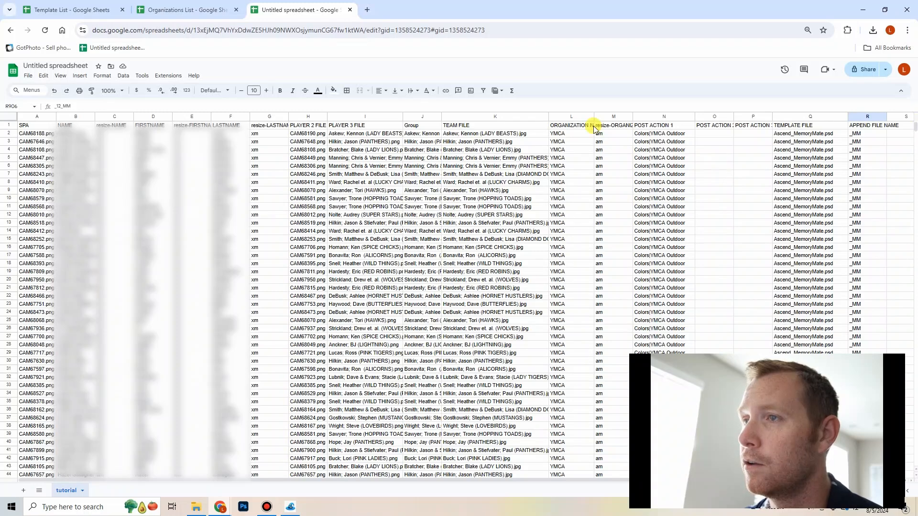